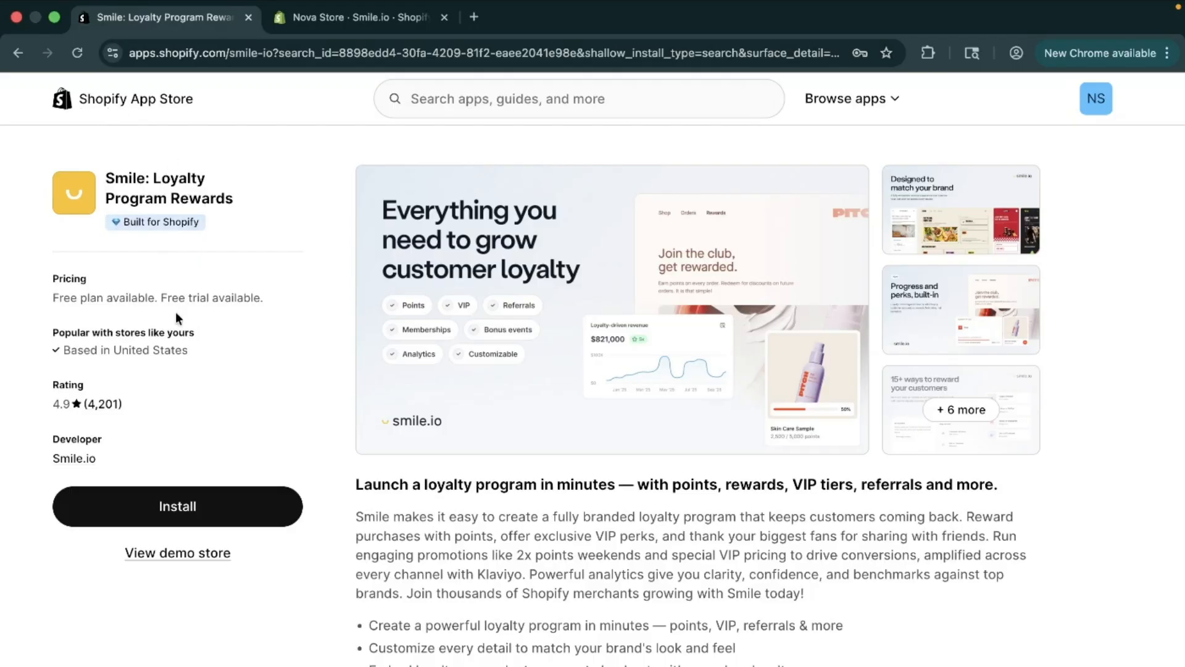
Step: Examine the Smile: Loyalty Program Rewards listing, covering its feature description, pricing plans and merchant reviews
{"action": "left_click", "coordinate": [442, 97]}
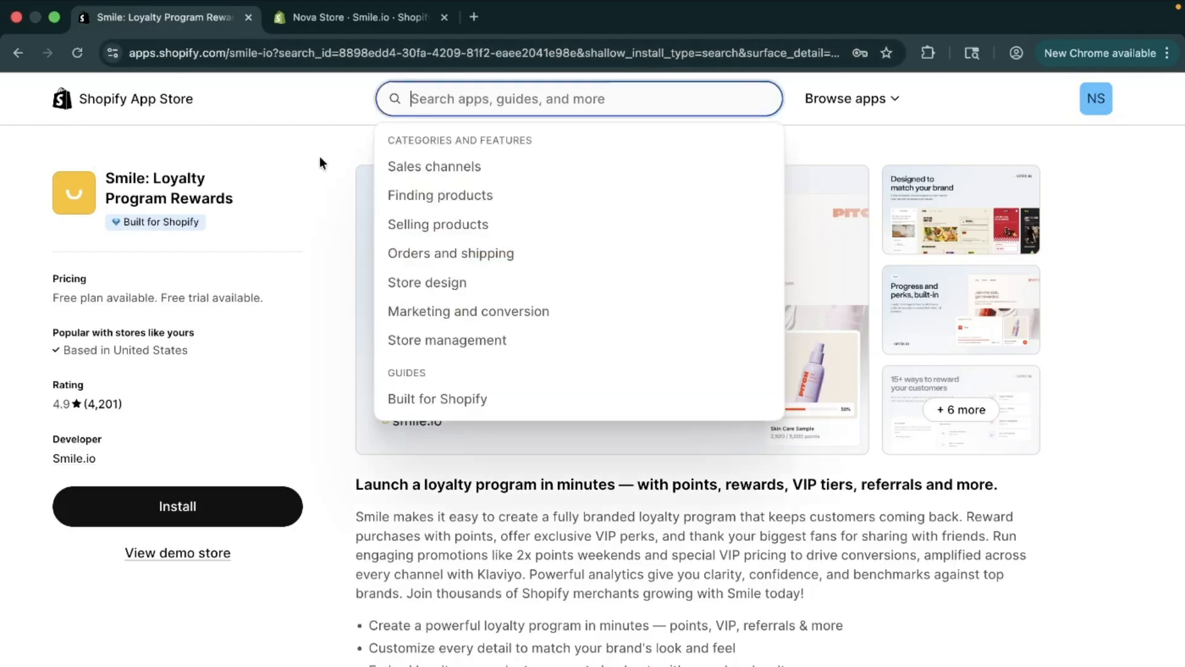
{"action": "left_click", "coordinate": [275, 189]}
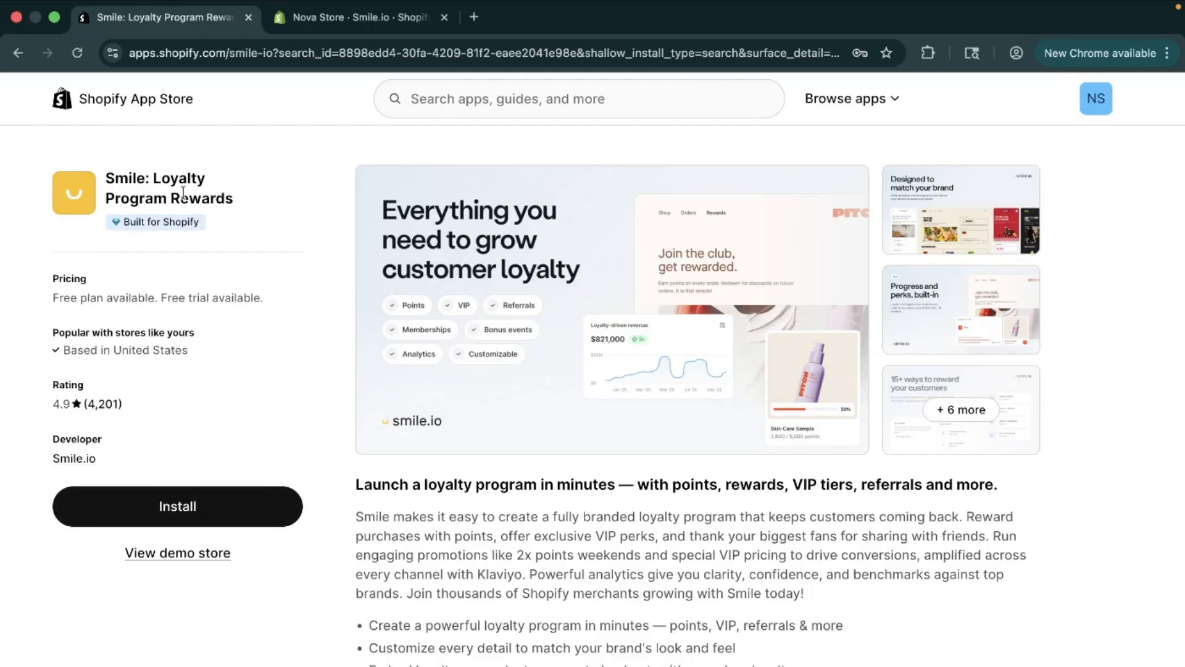
{"action": "scroll", "coordinate": [553, 344], "scroll_direction": "down", "scroll_amount": 10}
{"action": "scroll", "coordinate": [554, 341], "scroll_direction": "up", "scroll_amount": 6}
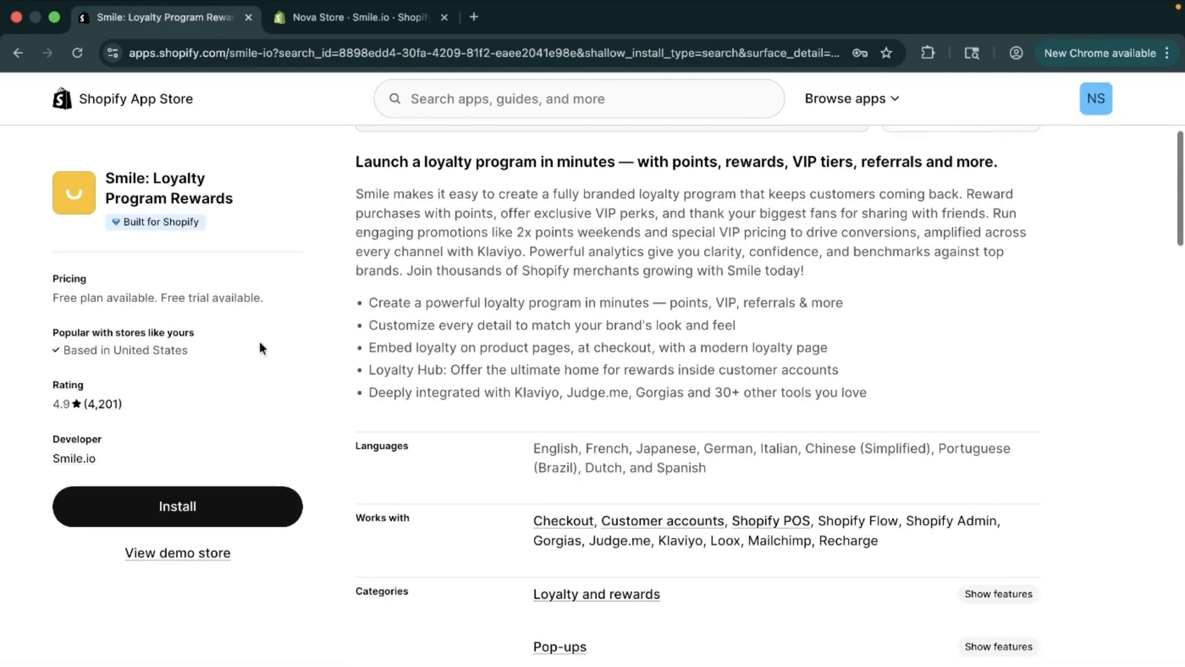
{"action": "scroll", "coordinate": [670, 490], "scroll_direction": "down", "scroll_amount": 3}
{"action": "scroll", "coordinate": [666, 483], "scroll_direction": "down", "scroll_amount": 7}
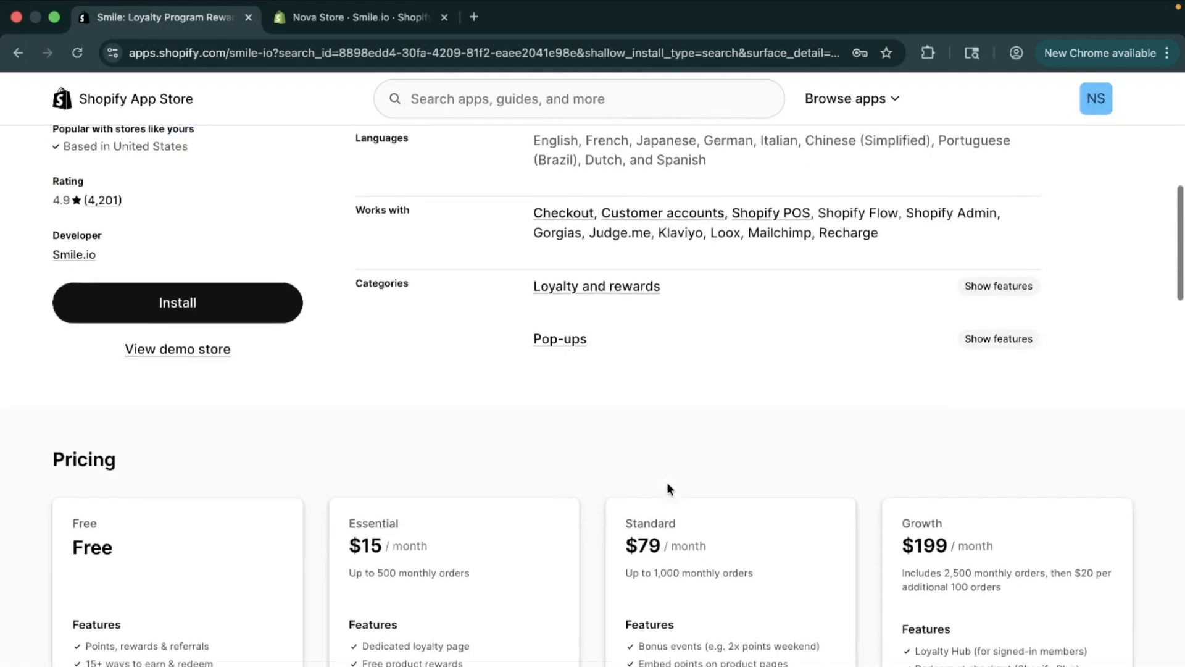
{"action": "scroll", "coordinate": [141, 357], "scroll_direction": "up", "scroll_amount": 1}
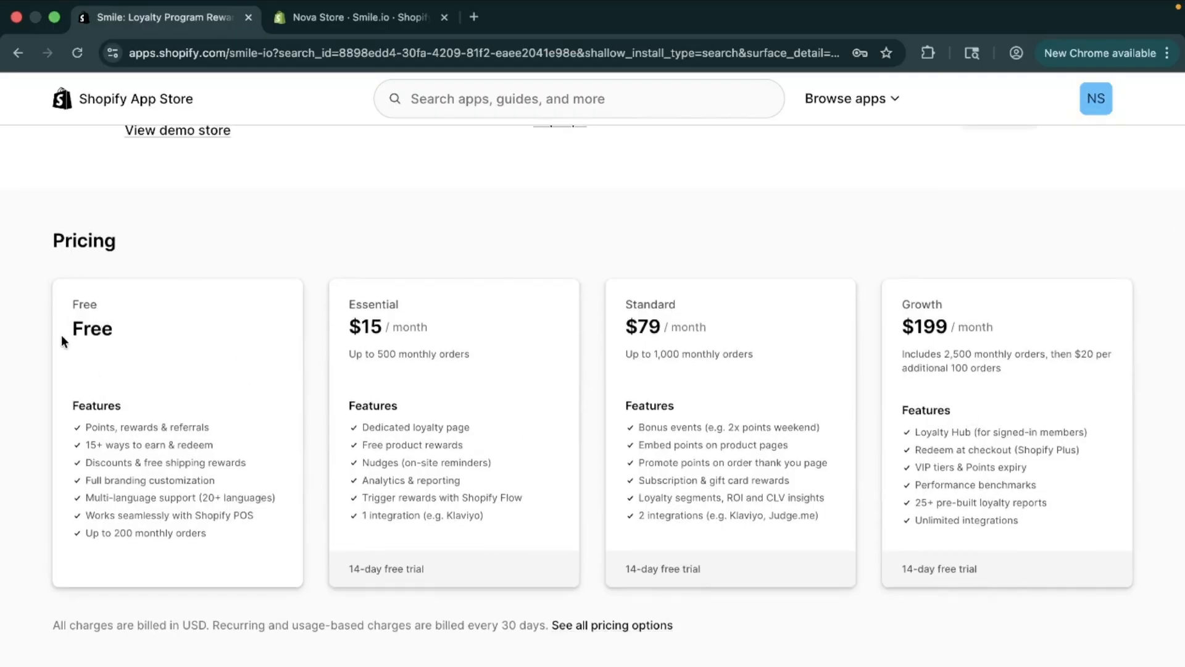
{"action": "left_click_drag", "start_coordinate": [61, 335], "coordinate": [192, 344]}
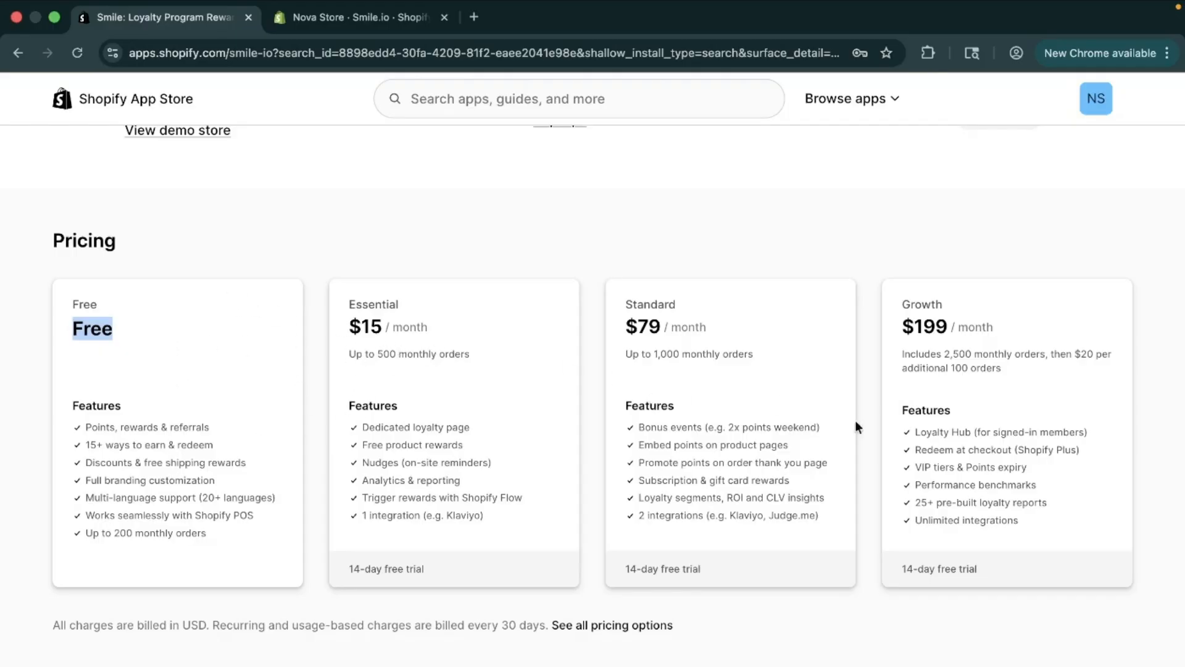
{"action": "scroll", "coordinate": [911, 460], "scroll_direction": "down", "scroll_amount": 4}
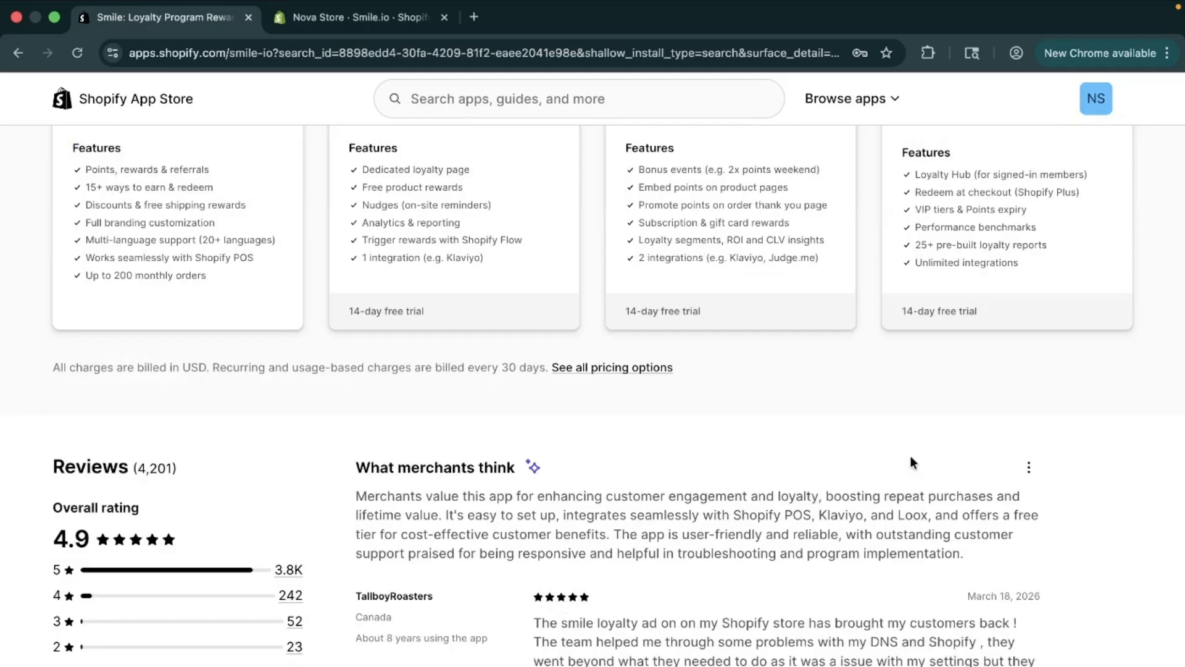
{"action": "scroll", "coordinate": [738, 513], "scroll_direction": "down", "scroll_amount": 4}
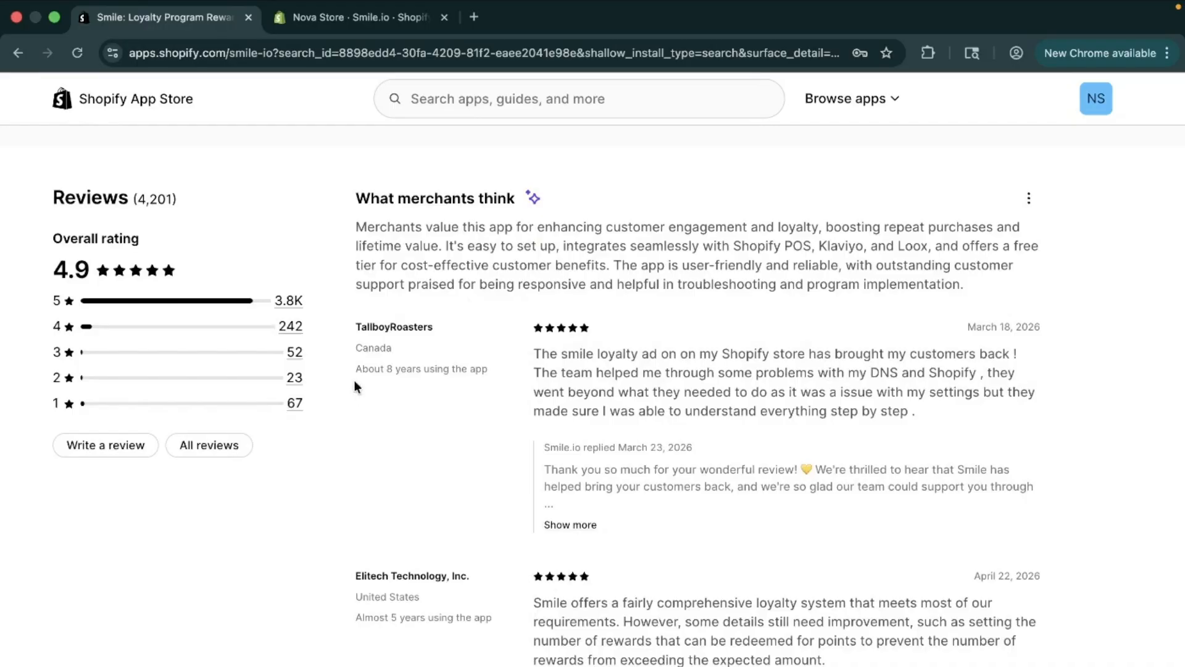
{"action": "scroll", "coordinate": [602, 480], "scroll_direction": "down", "scroll_amount": 7}
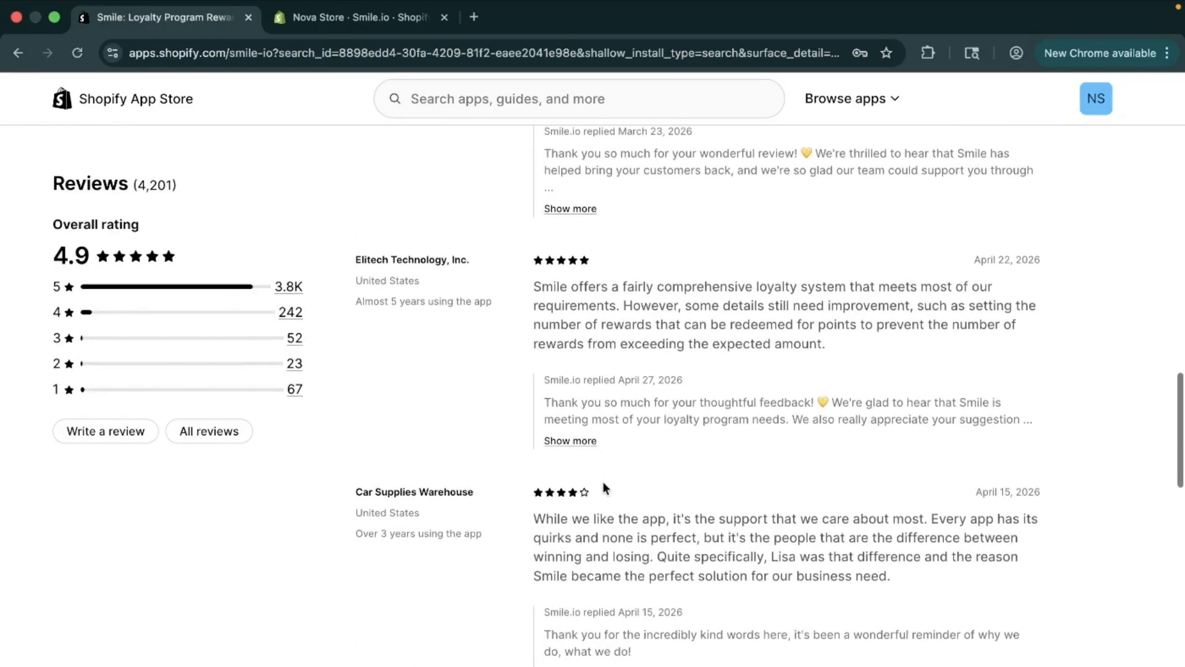
{"action": "scroll", "coordinate": [603, 481], "scroll_direction": "up", "scroll_amount": 15}
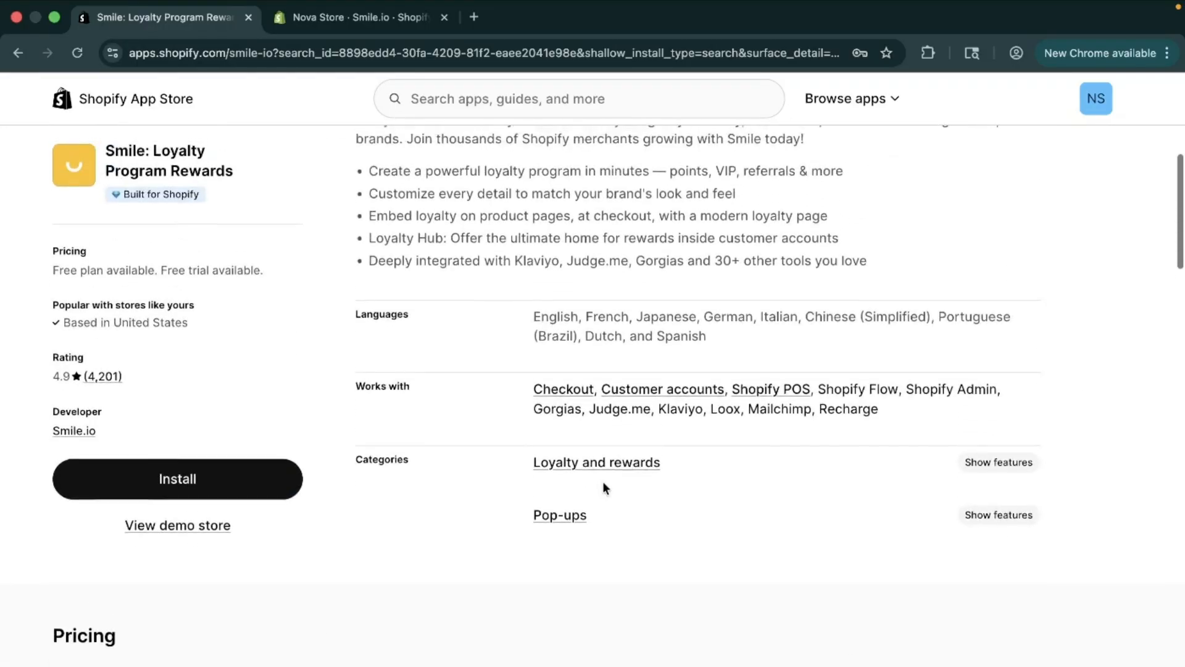
{"action": "scroll", "coordinate": [602, 480], "scroll_direction": "up", "scroll_amount": 2}
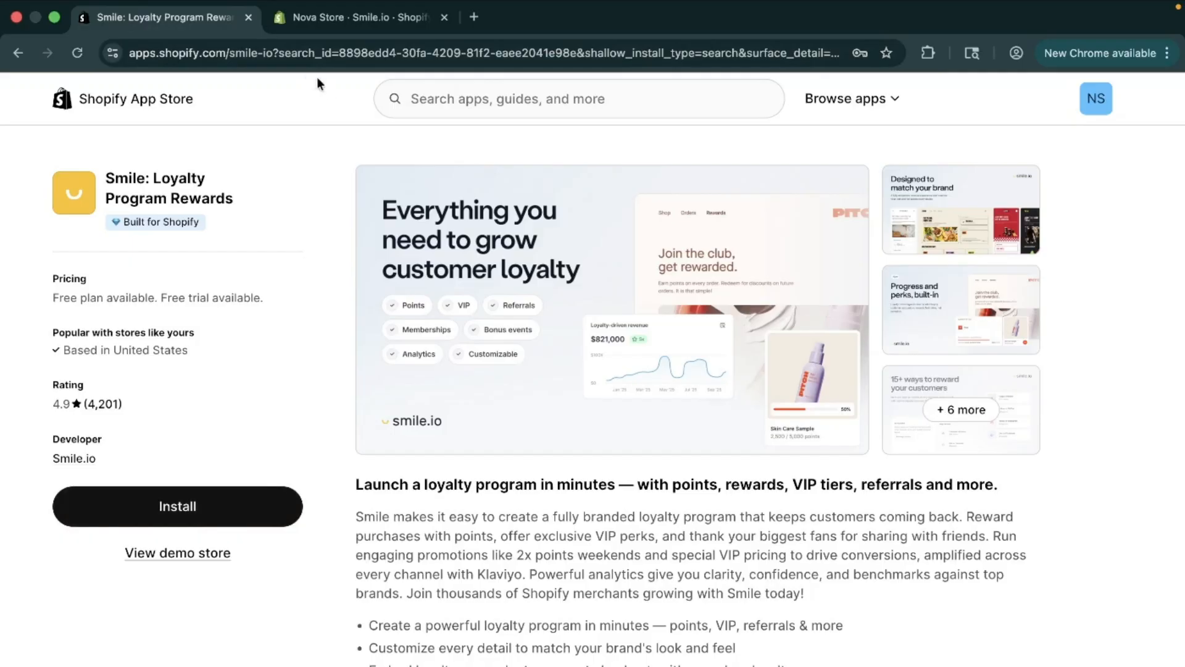
Step: Switch to the Nova Store admin and open the Smile.io points program to review its existing ways to earn
{"action": "left_click", "coordinate": [321, 25]}
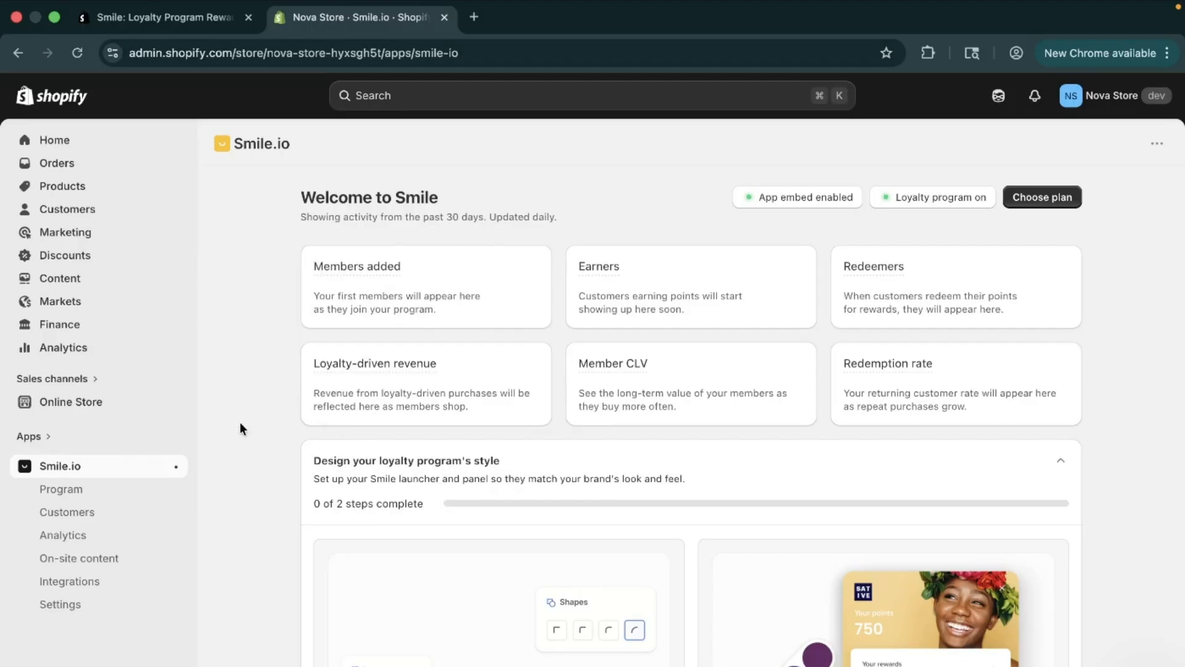
{"action": "left_click", "coordinate": [84, 498]}
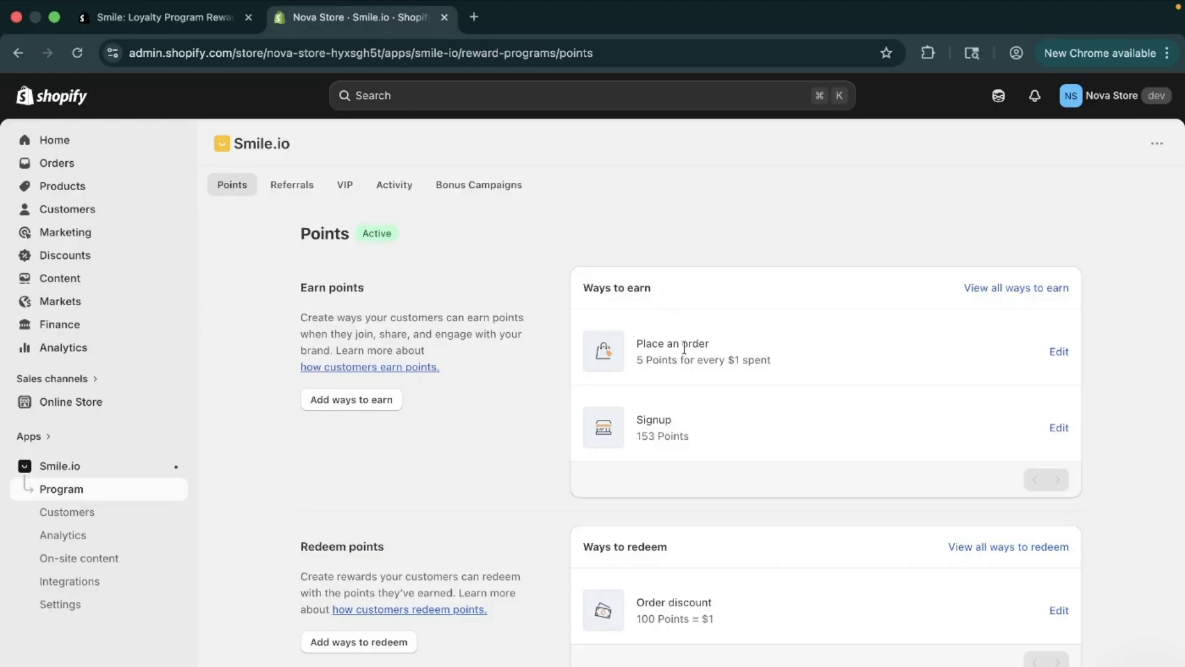
{"action": "left_click_drag", "start_coordinate": [637, 343], "coordinate": [760, 348]}
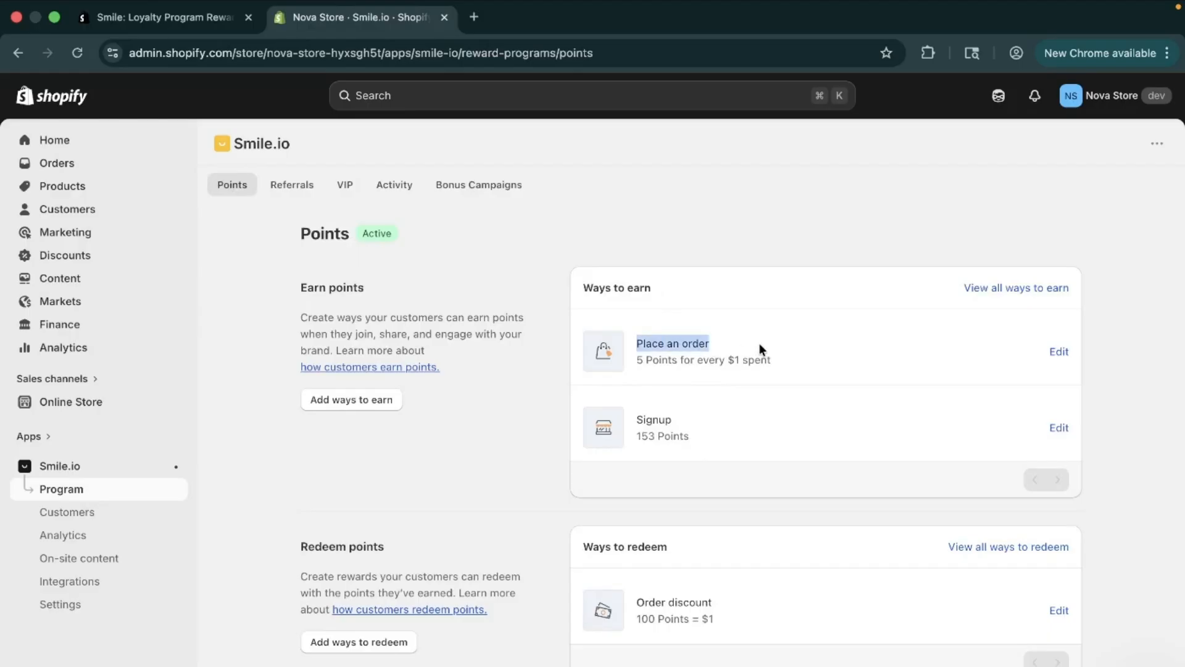
{"action": "left_click", "coordinate": [634, 420]}
{"action": "left_click", "coordinate": [692, 419]}
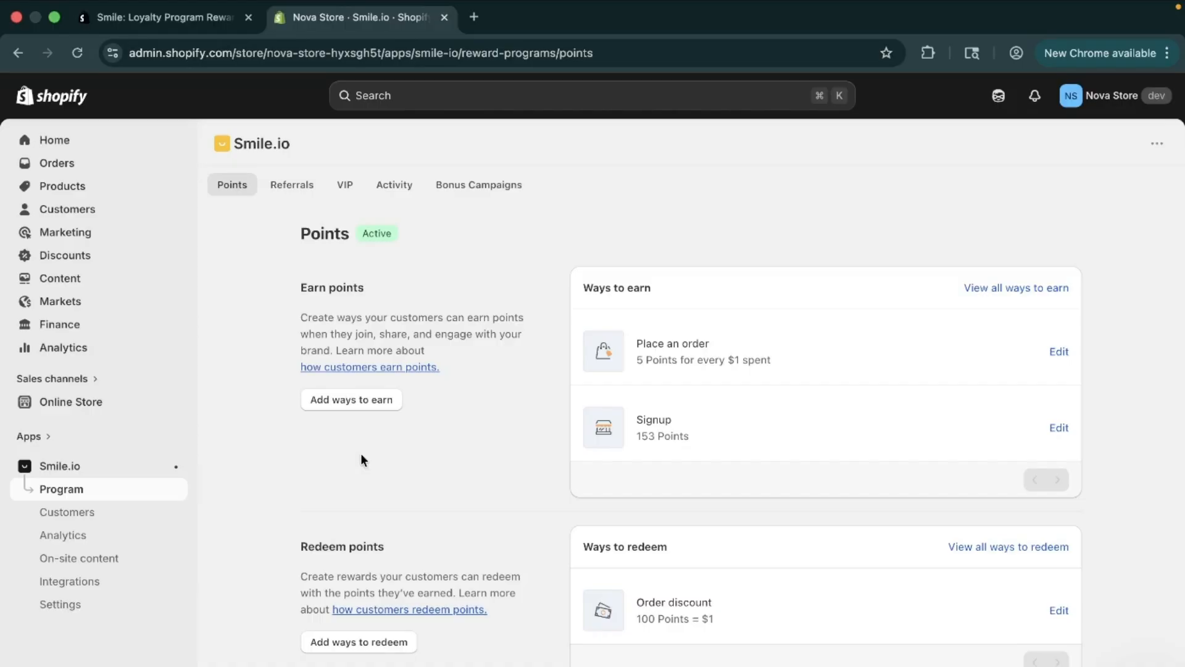
Step: Browse the available ways to earn points, including the online store and social options
{"action": "left_click", "coordinate": [364, 400]}
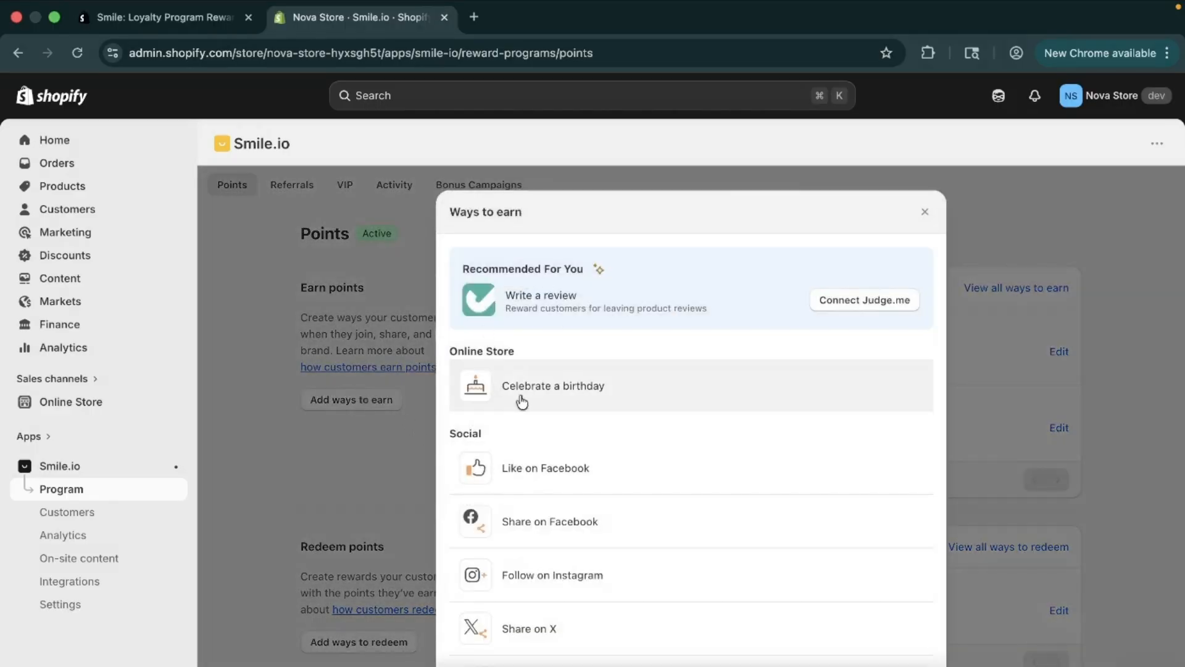
{"action": "scroll", "coordinate": [554, 489], "scroll_direction": "down", "scroll_amount": 2}
{"action": "scroll", "coordinate": [554, 489], "scroll_direction": "down", "scroll_amount": 1}
{"action": "scroll", "coordinate": [553, 489], "scroll_direction": "up", "scroll_amount": 1}
{"action": "scroll", "coordinate": [553, 488], "scroll_direction": "left", "scroll_amount": 3}
{"action": "scroll", "coordinate": [551, 484], "scroll_direction": "down", "scroll_amount": 1}
{"action": "scroll", "coordinate": [550, 481], "scroll_direction": "up", "scroll_amount": 1}
Step: Return to the points program and start adding a Celebrate a birthday way to earn
{"action": "left_click", "coordinate": [124, 489]}
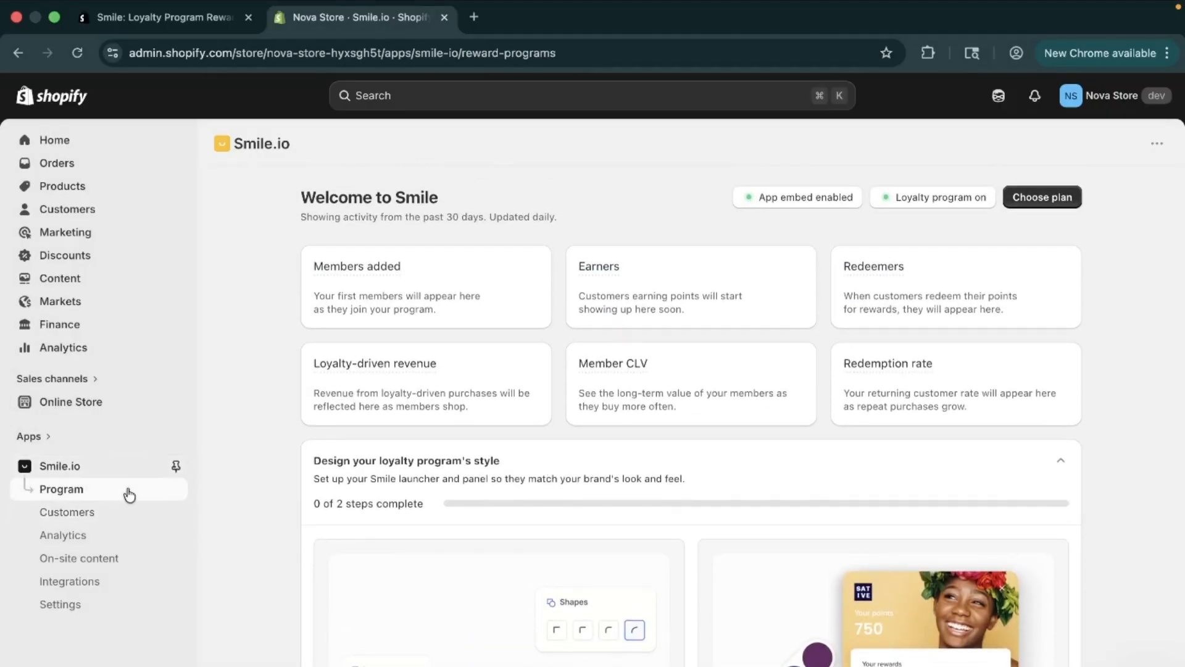
{"action": "left_click", "coordinate": [350, 401]}
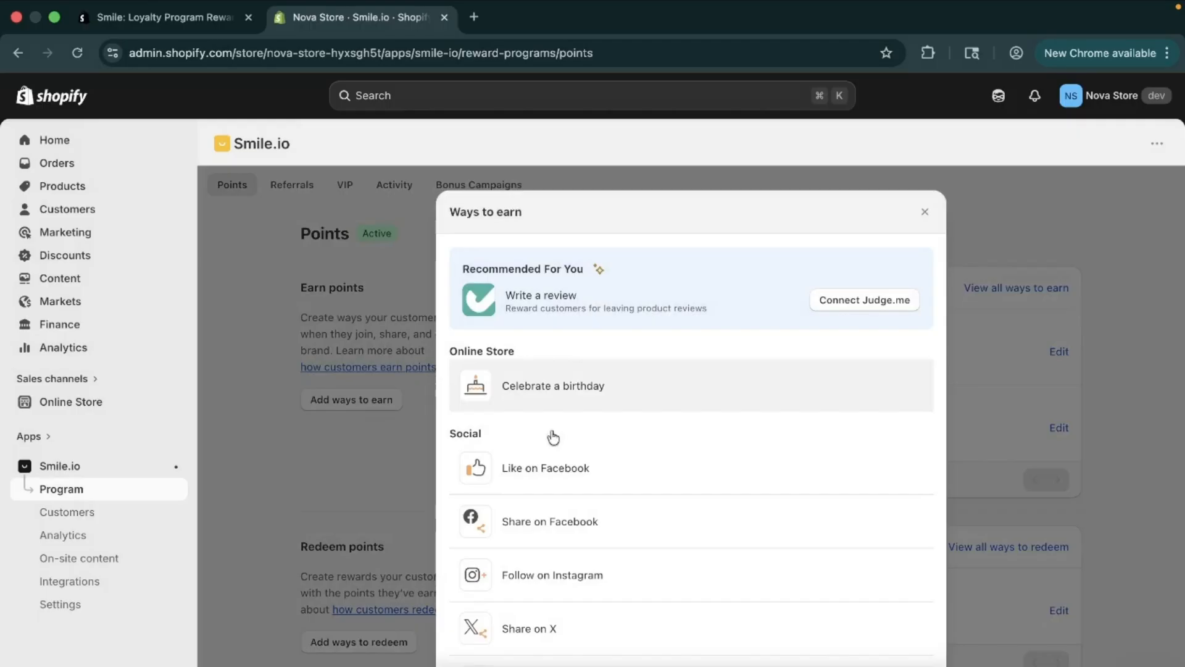
{"action": "left_click", "coordinate": [594, 389]}
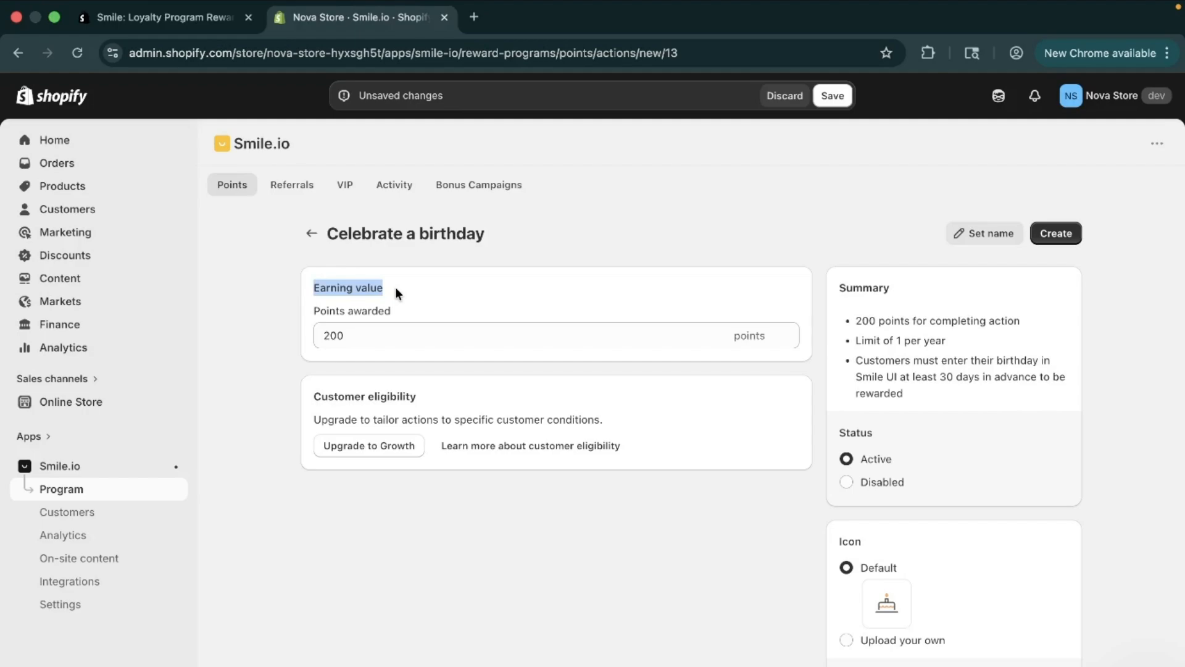
Step: Set the points awarded for celebrating a birthday to 100
{"action": "left_click", "coordinate": [395, 338]}
{"action": "key", "text": "BackSpace"}
{"action": "key", "text": "BackSpace"}
{"action": "key", "text": "BackSpace"}
{"action": "type", "text": "100"}
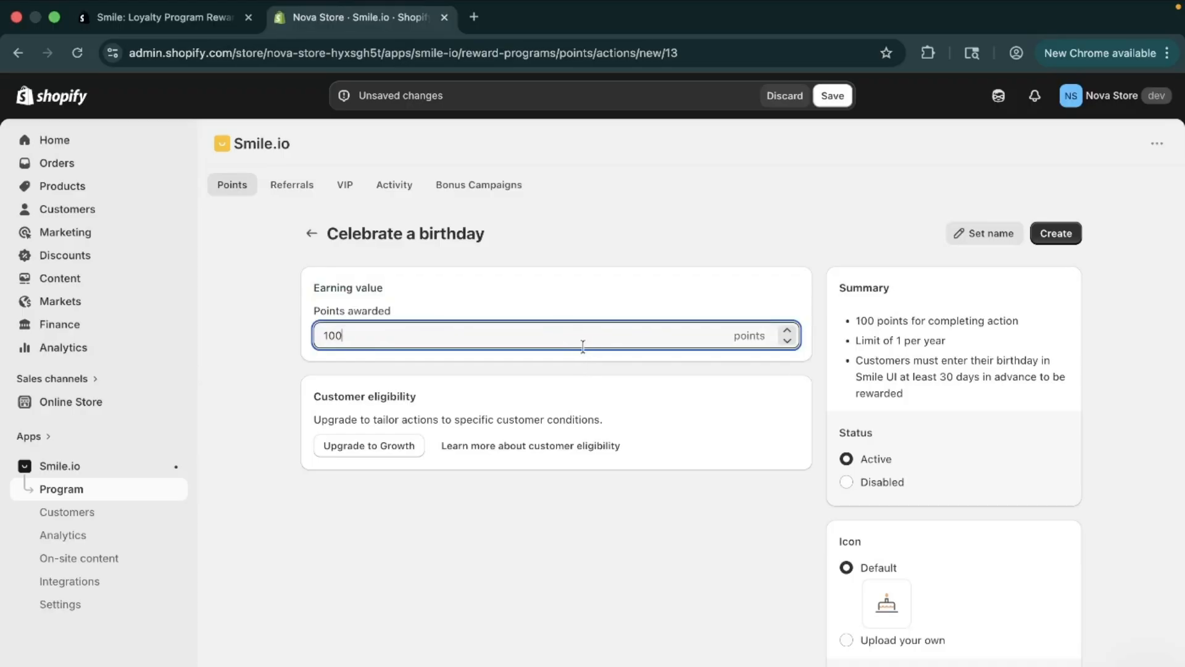
Step: Set the birthday reward's points awarded to 200 and create the earning action
{"action": "left_click_drag", "start_coordinate": [434, 332], "coordinate": [278, 344]}
{"action": "key", "text": "BackSpace"}
{"action": "type", "text": "200"}
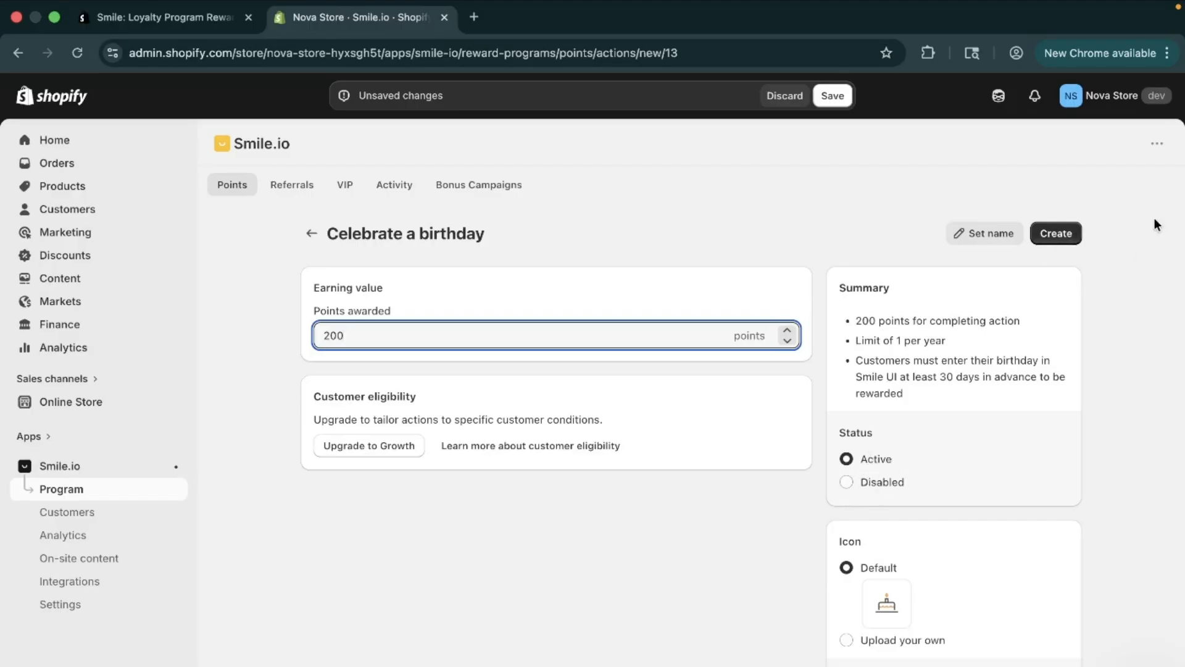
{"action": "left_click", "coordinate": [1050, 232]}
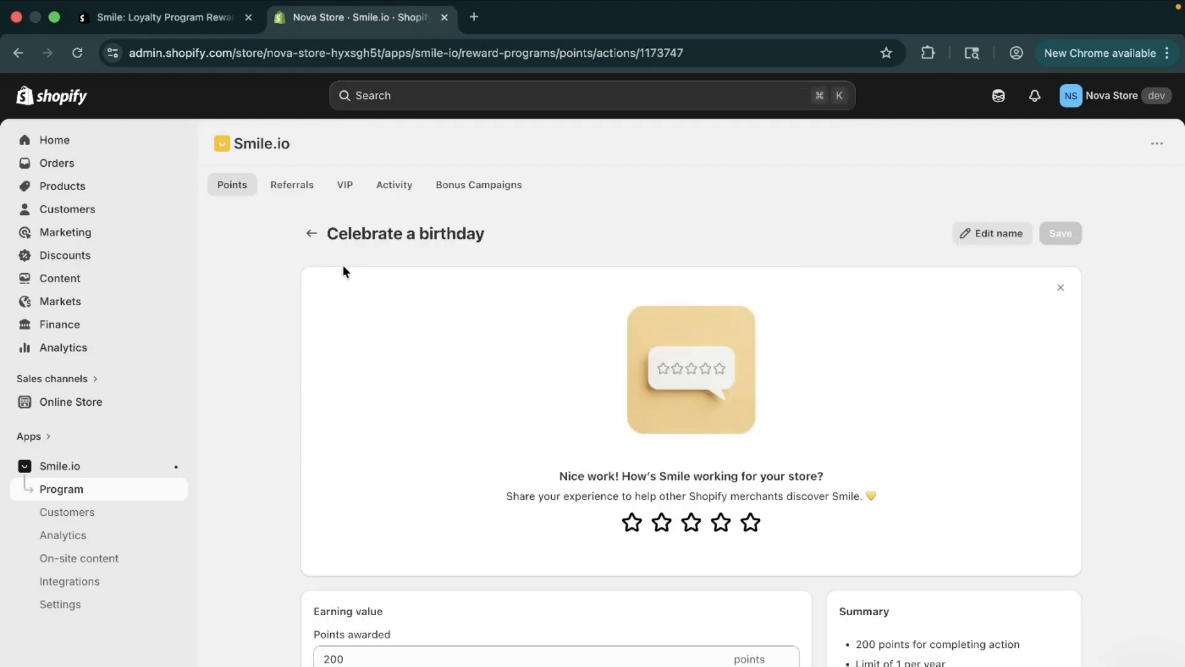
Step: Review the birthday action's earning value, summary and customer eligibility section
{"action": "scroll", "coordinate": [560, 471], "scroll_direction": "down", "scroll_amount": 6}
{"action": "scroll", "coordinate": [541, 453], "scroll_direction": "up", "scroll_amount": 2}
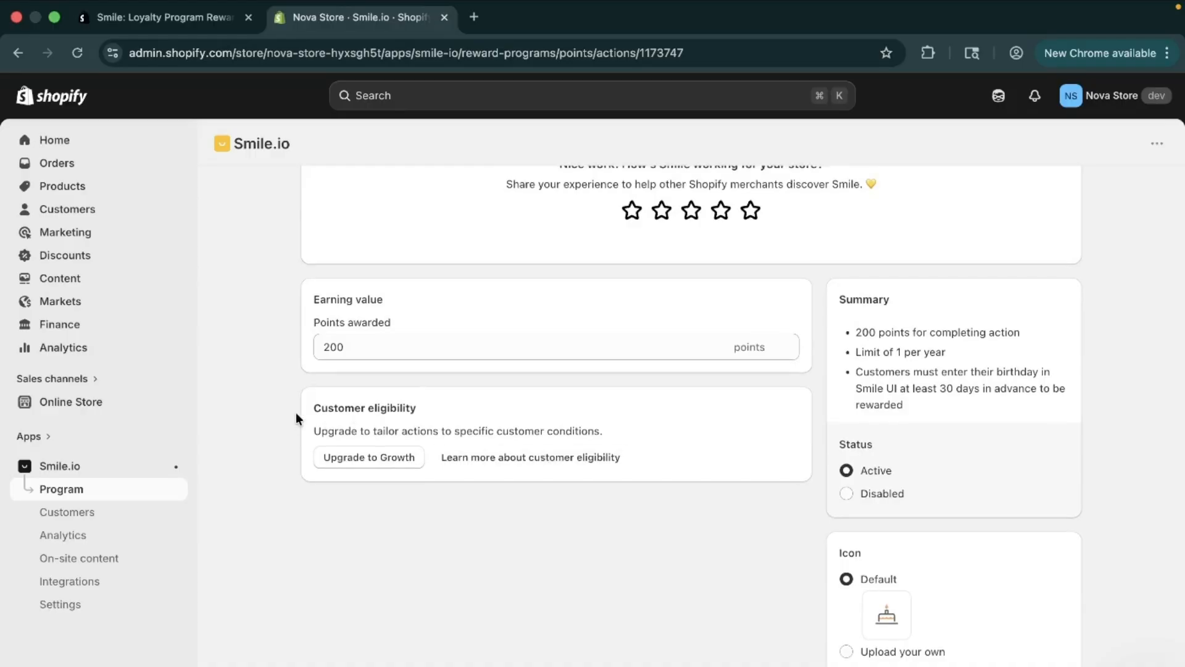
{"action": "left_click_drag", "start_coordinate": [295, 412], "coordinate": [439, 415]}
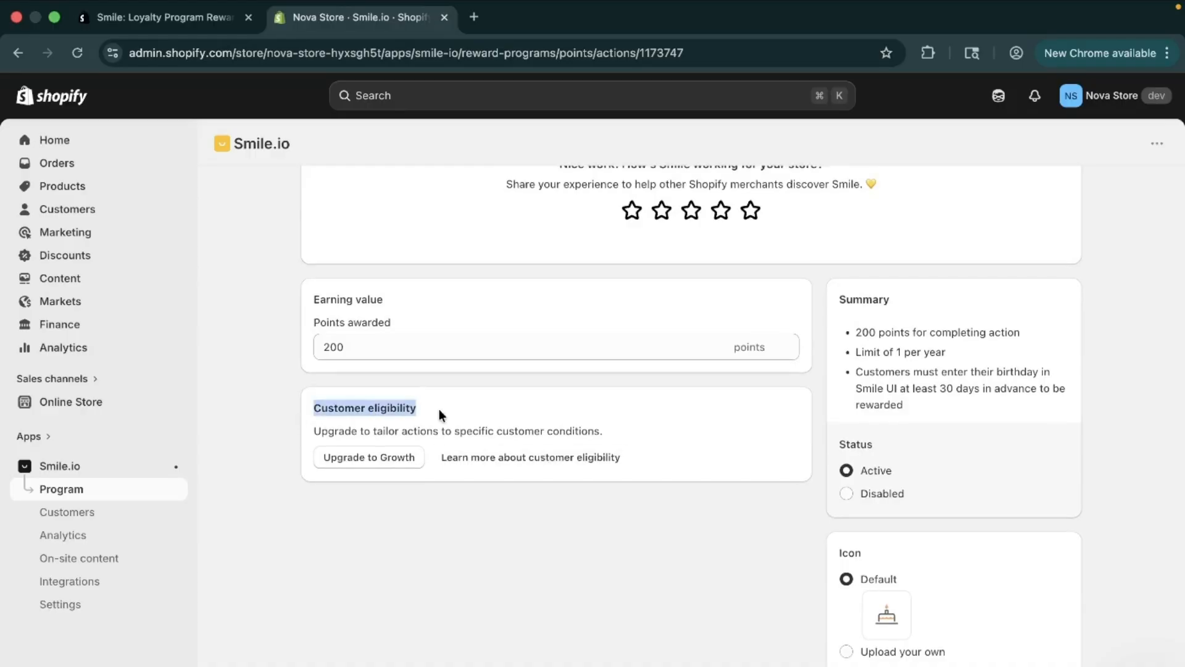
{"action": "left_click", "coordinate": [295, 460]}
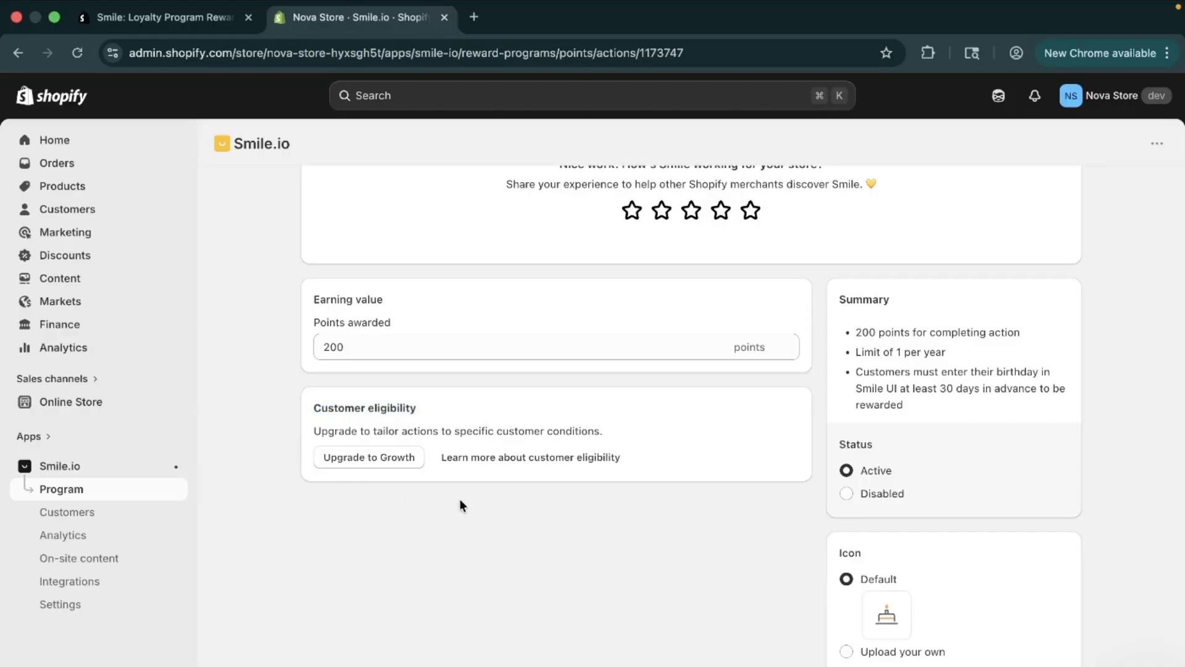
{"action": "scroll", "coordinate": [460, 500], "scroll_direction": "up", "scroll_amount": 5}
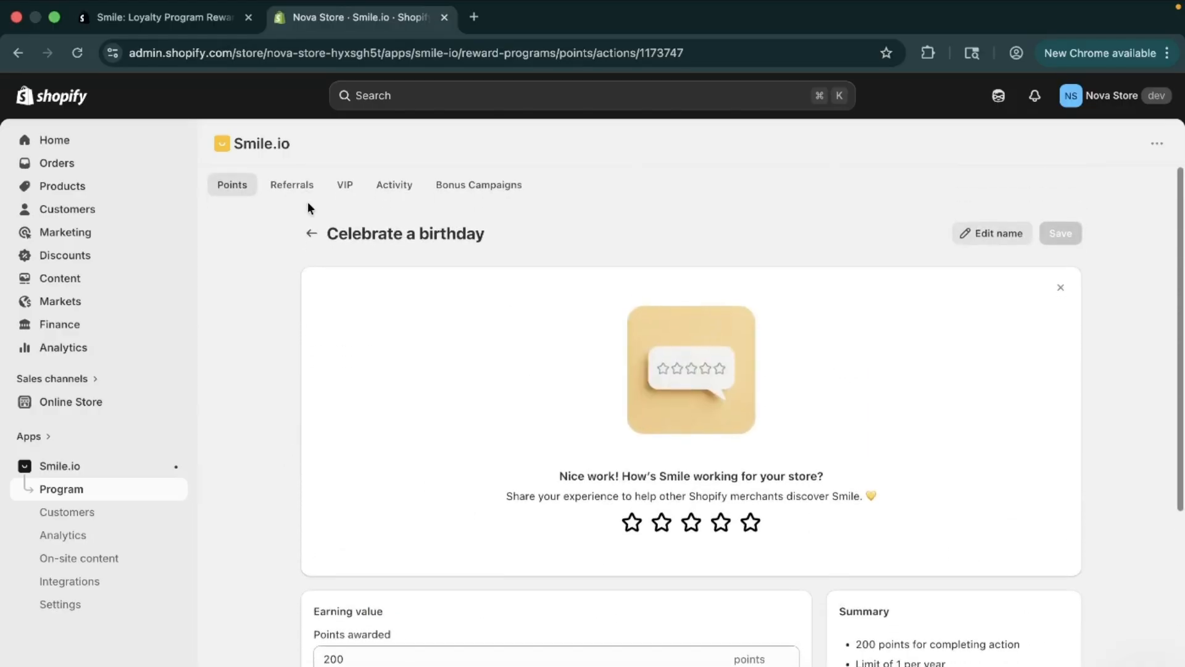
Step: Open the Signup action from the actions list, set its status to Disabled and save the change
{"action": "left_click", "coordinate": [312, 237]}
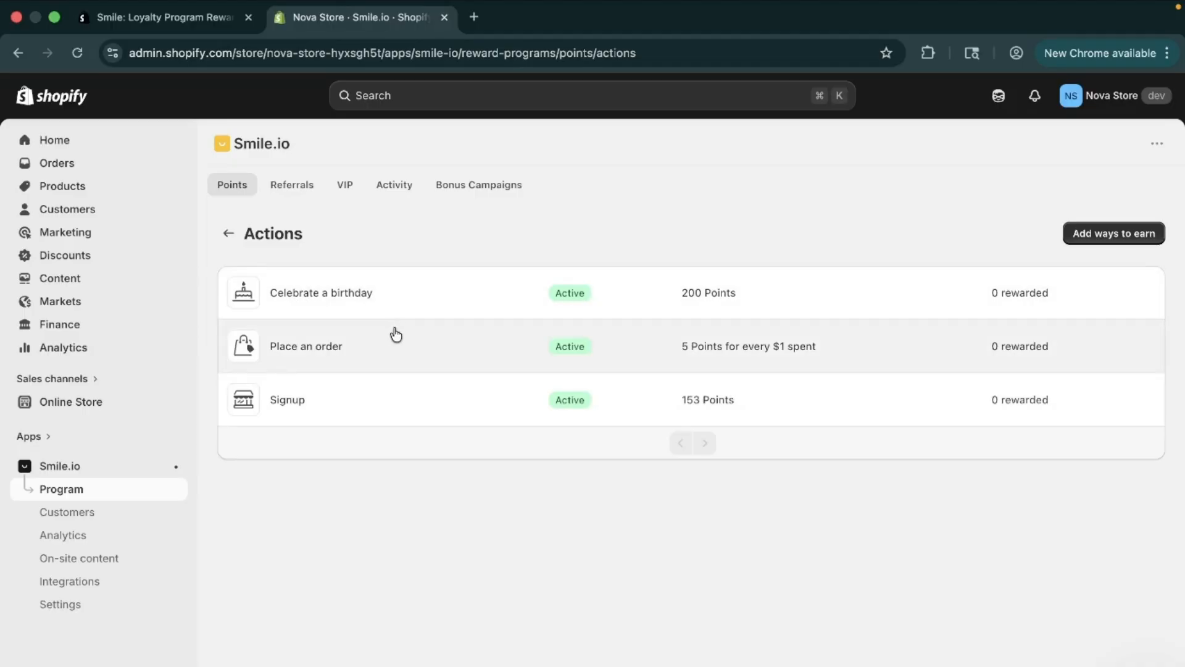
{"action": "left_click", "coordinate": [352, 403]}
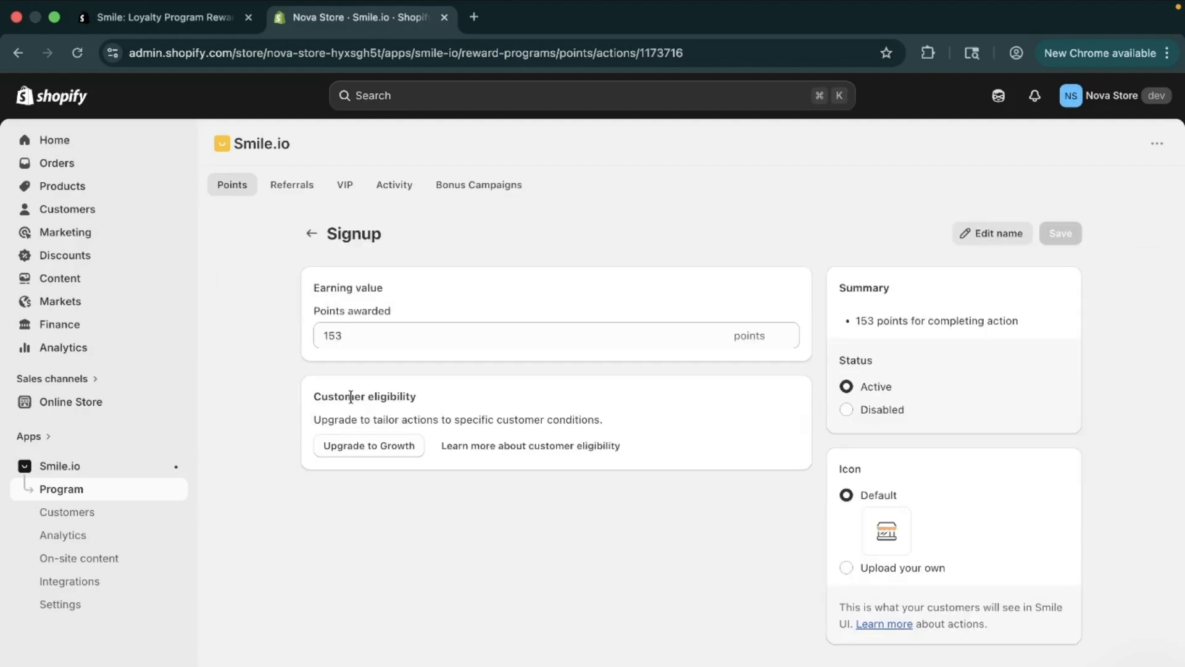
{"action": "left_click", "coordinate": [847, 412]}
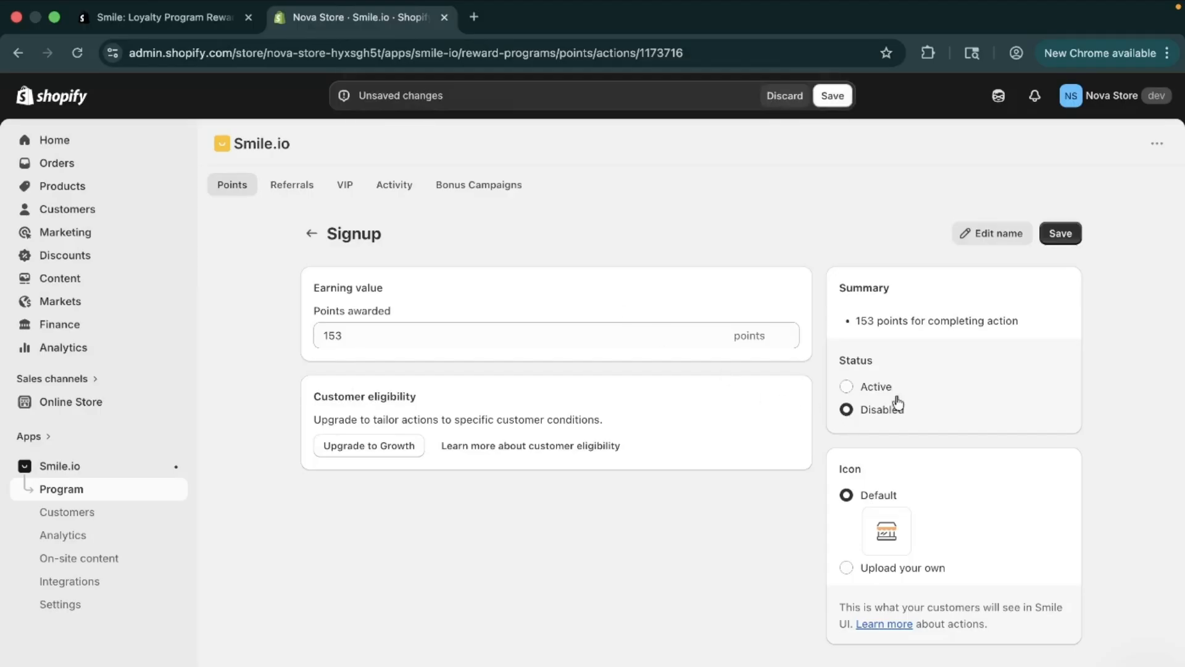
{"action": "left_click", "coordinate": [1077, 237]}
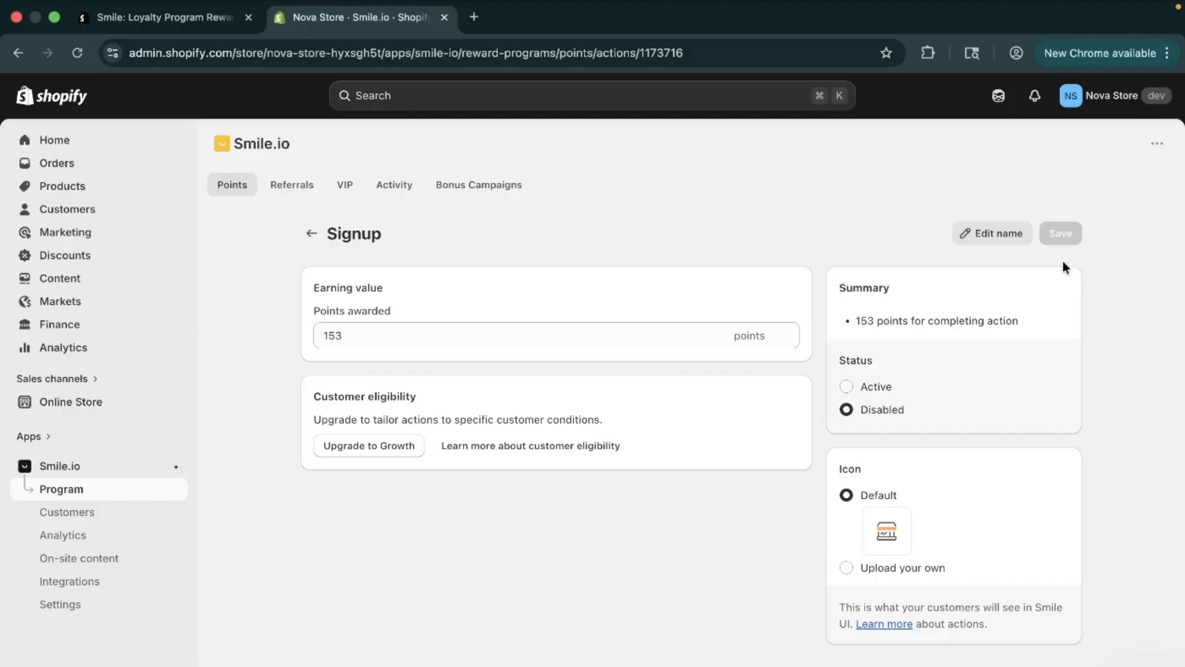
Step: Leave the Signup action and return to the points overview of the loyalty program
{"action": "left_click", "coordinate": [311, 233]}
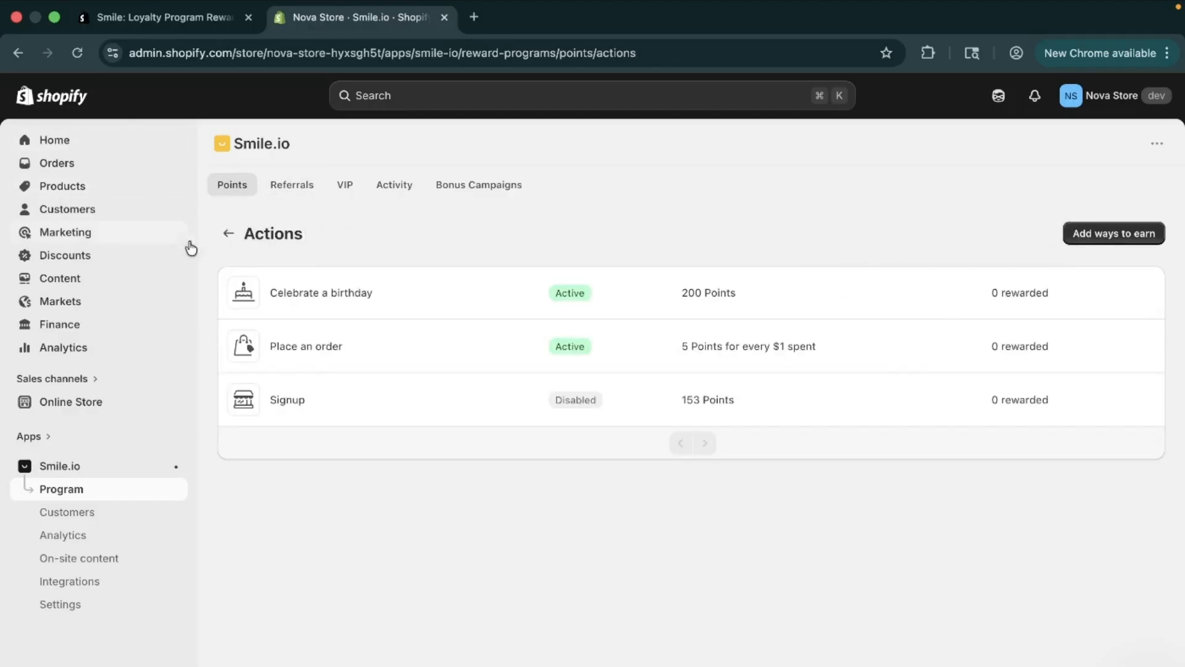
{"action": "left_click", "coordinate": [111, 526]}
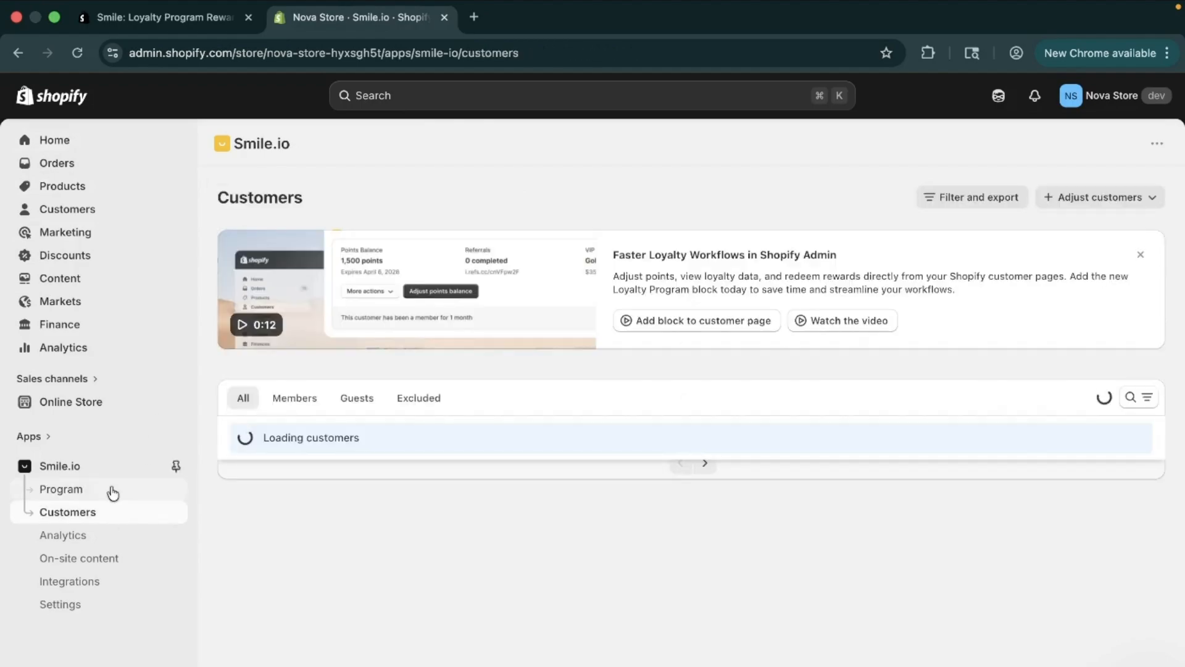
{"action": "left_click", "coordinate": [111, 491]}
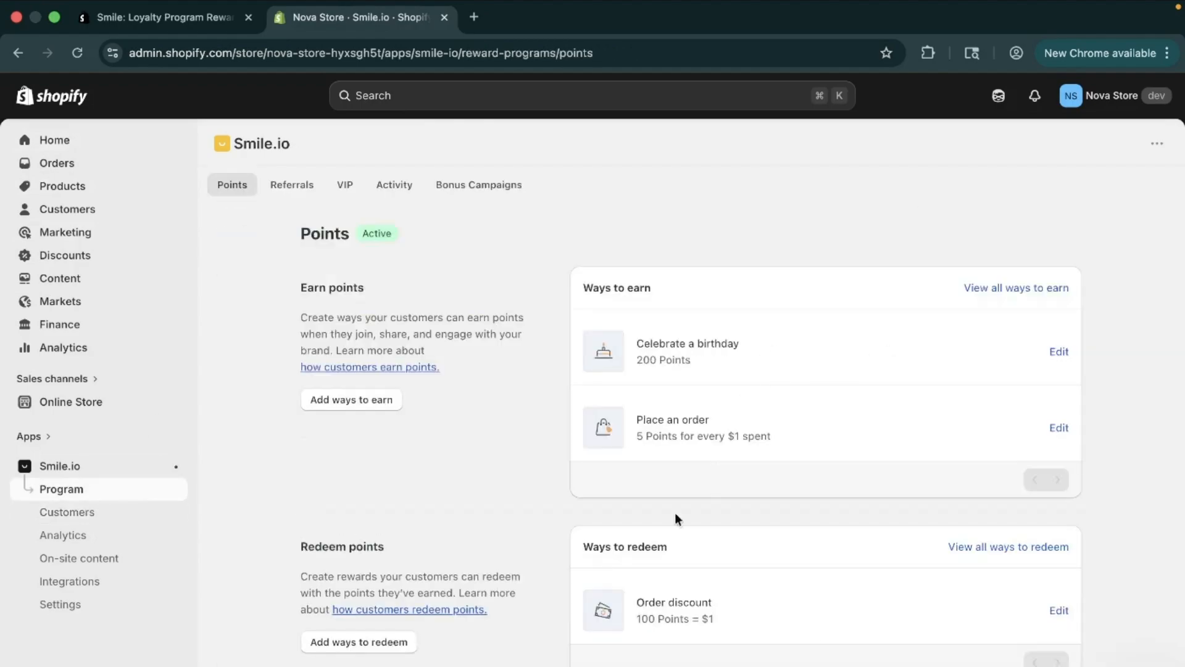